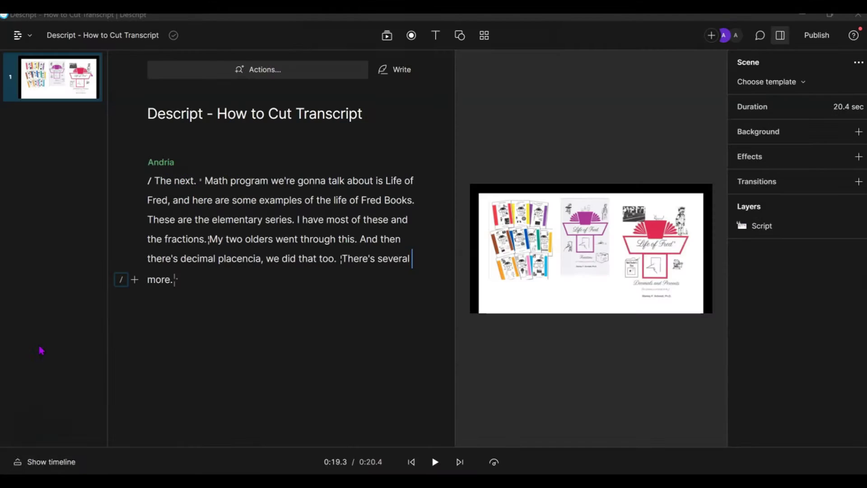
Remove a selected item, then show the timeline under the script and drag its divider up to enlarge it
click(51, 462)
click(169, 426)
click(745, 413)
key(Delete)
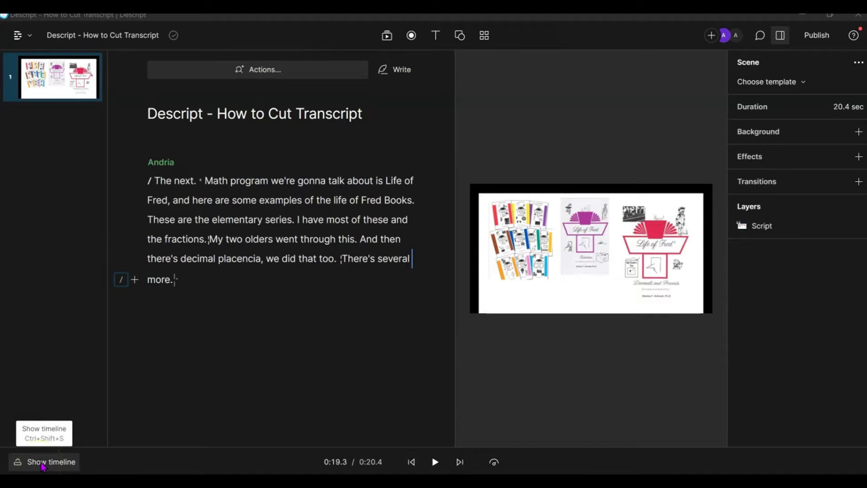
click(42, 466)
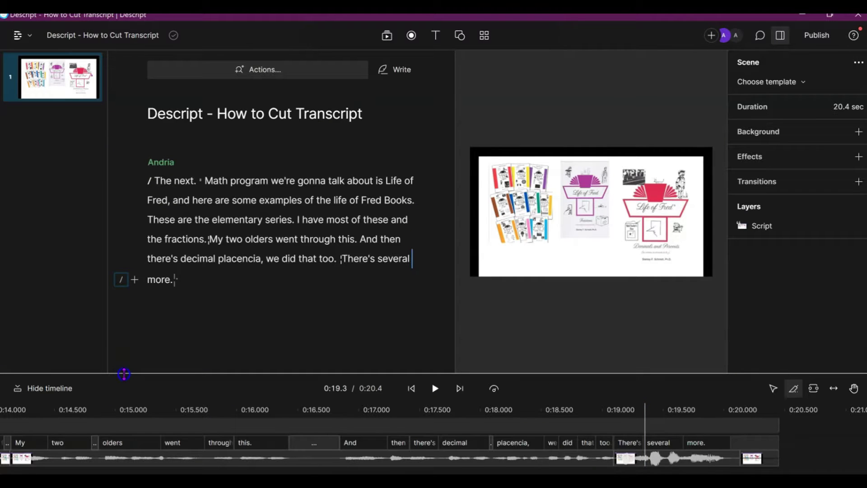
mouse_move(124, 373)
mouse_down()
mouse_move(126, 303)
mouse_move(128, 321)
mouse_up()
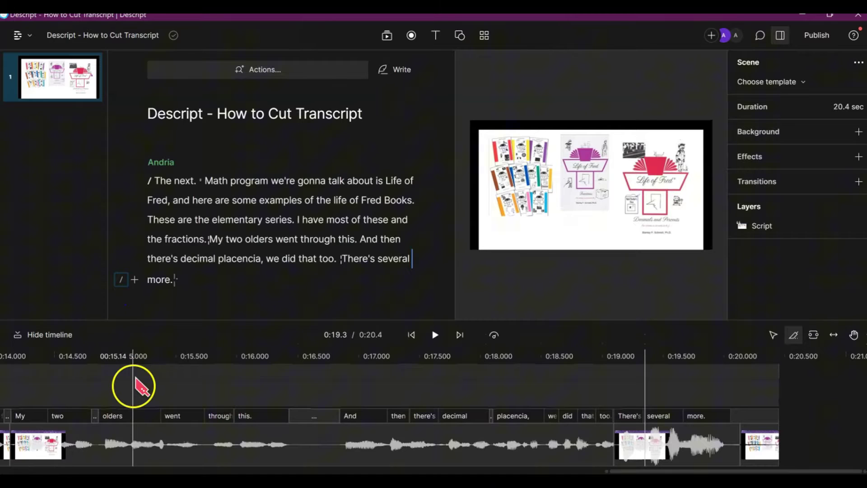
click(175, 429)
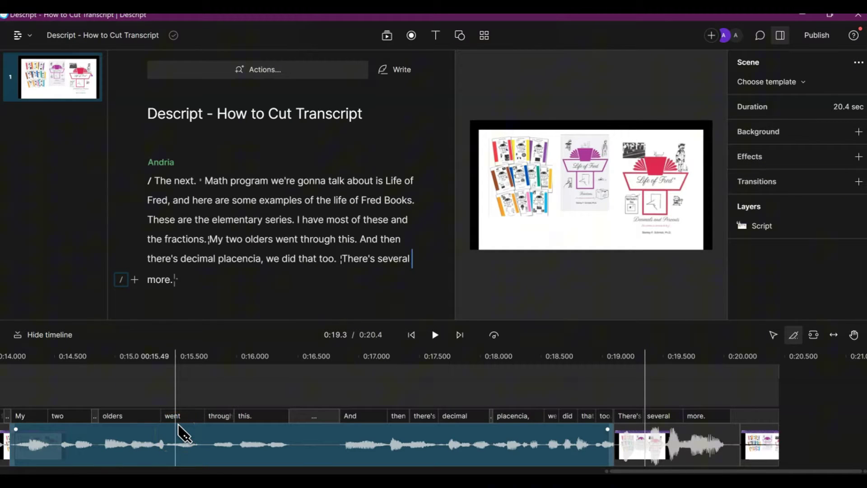
scroll(181, 433, down, 2)
scroll(182, 433, down, 2)
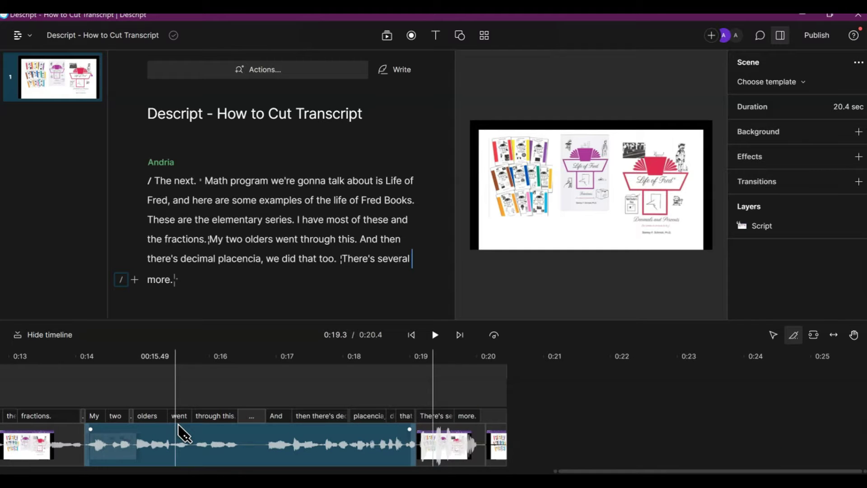
scroll(181, 433, up, 1)
scroll(181, 432, up, 1)
scroll(181, 432, up, 1)
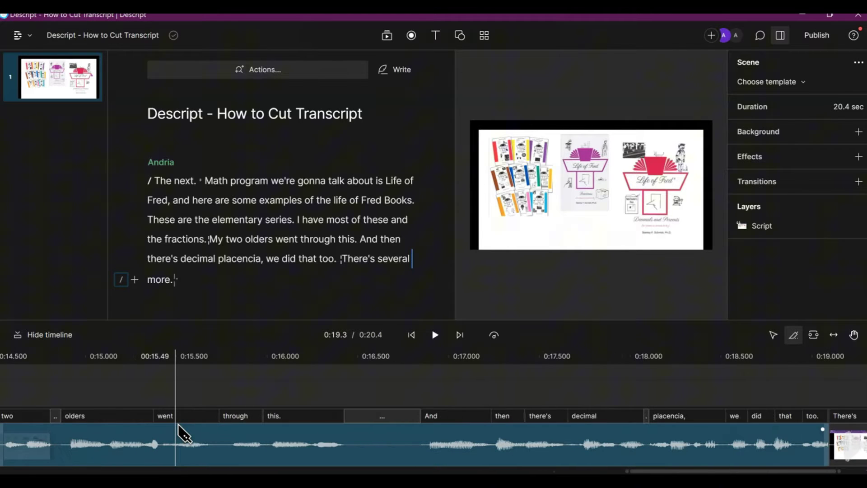
scroll(181, 433, down, 1)
scroll(181, 432, down, 1)
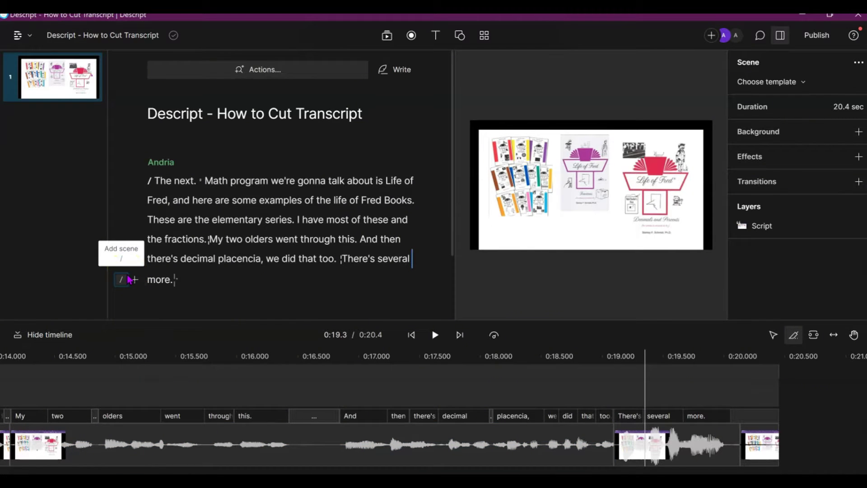
click(173, 278)
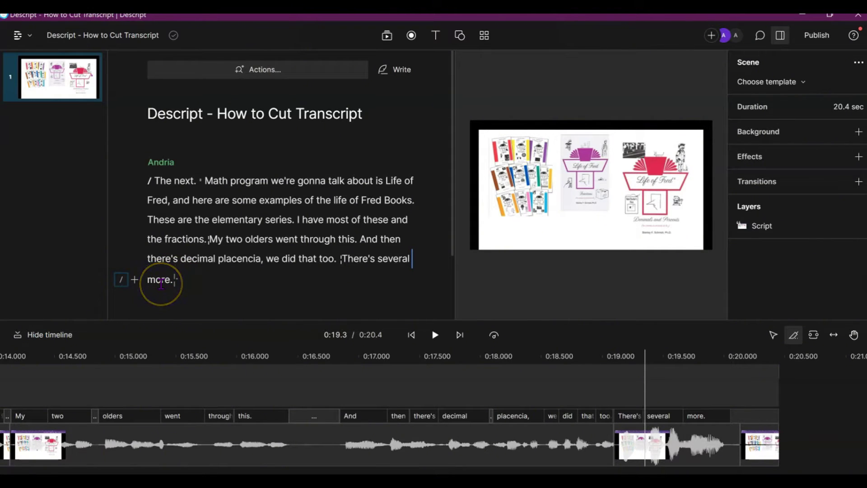
click(160, 282)
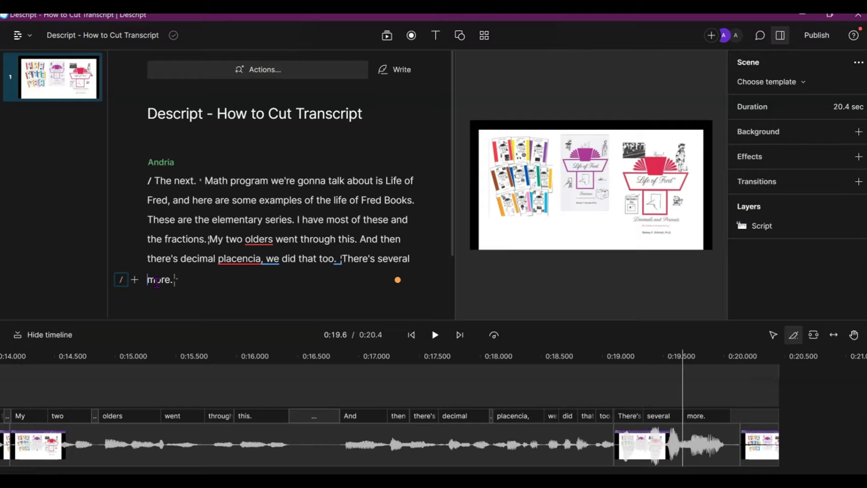
click(170, 282)
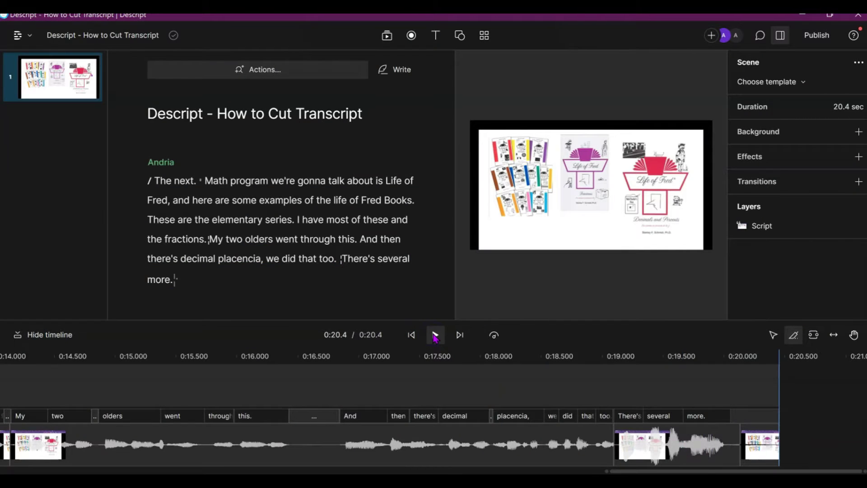
click(573, 367)
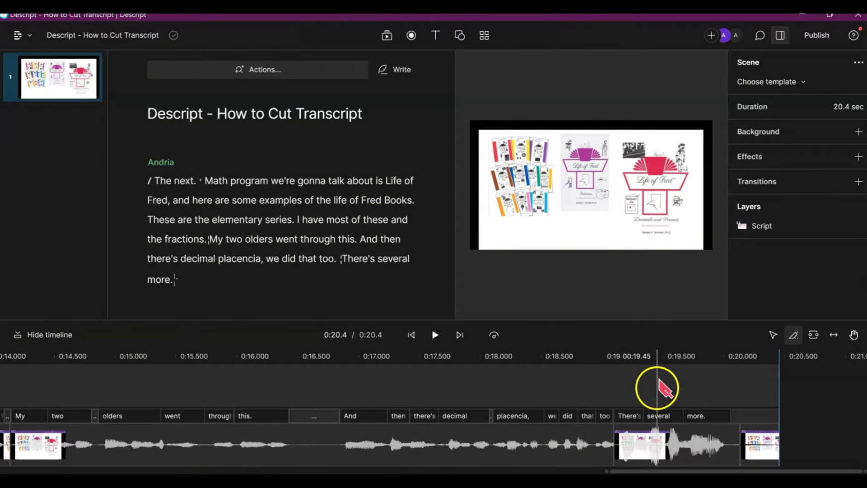
click(736, 437)
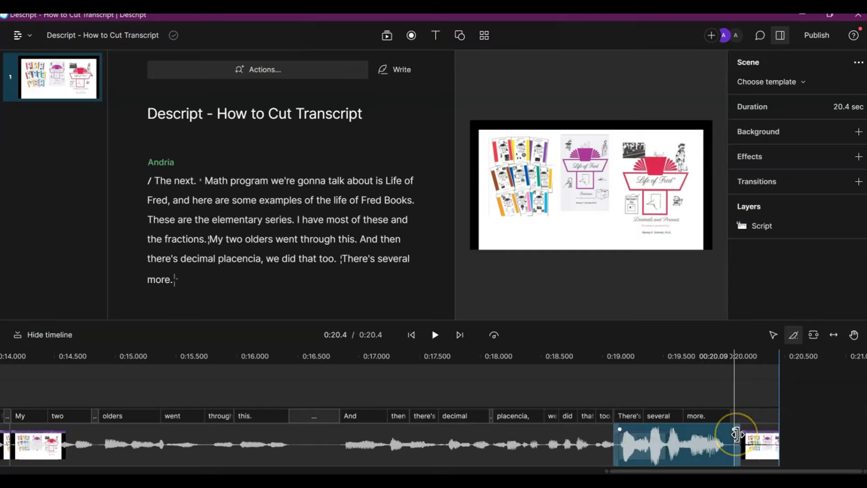
click(738, 443)
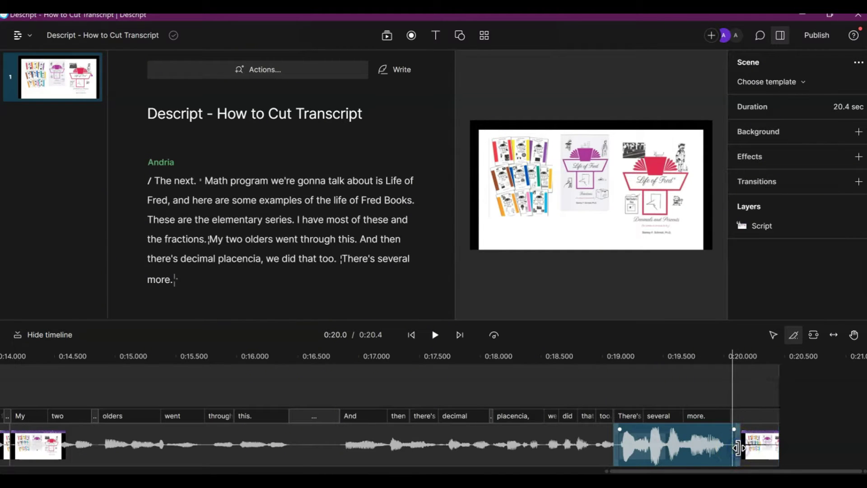
click(739, 444)
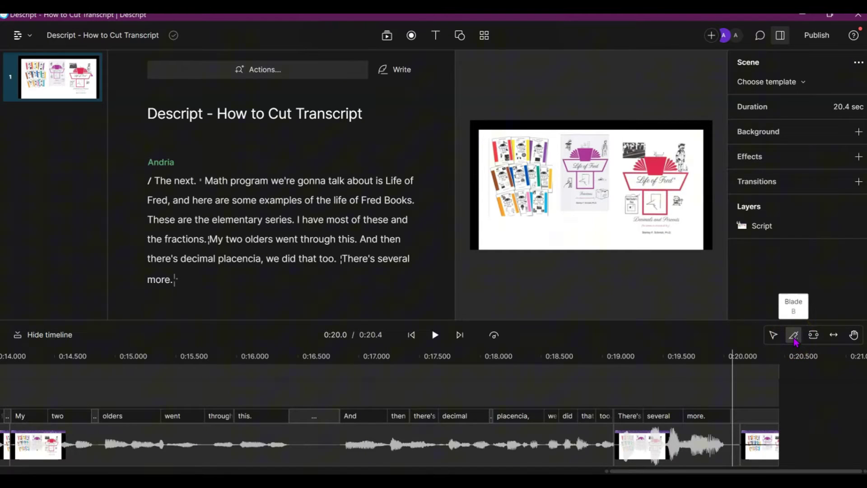
Trim and delete the tiny image clip after 'There's several more.', shortening the scene to 20.1 seconds
drag(761, 395, 738, 405)
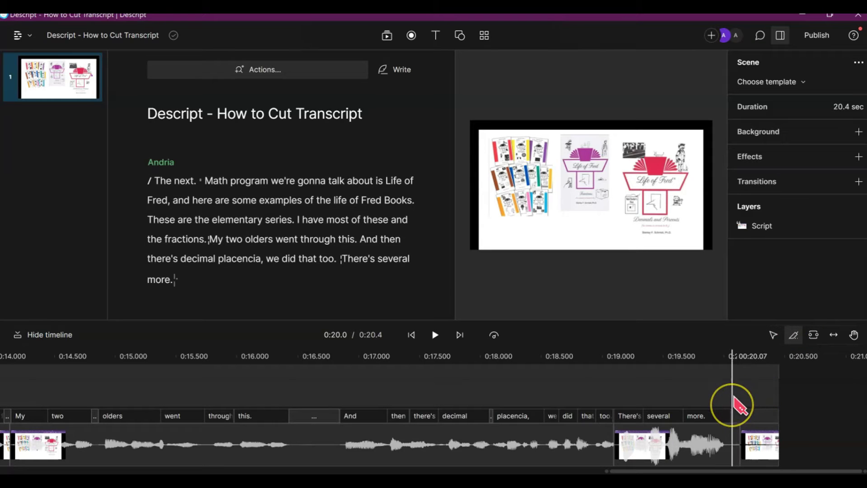
click(773, 441)
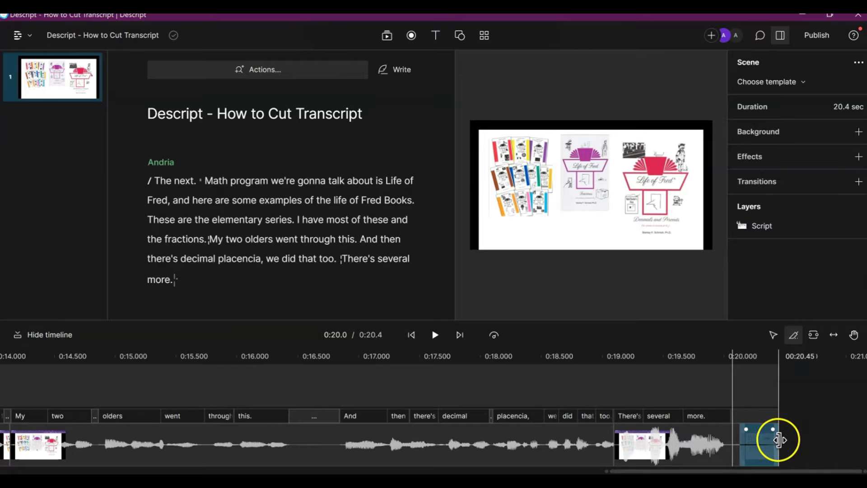
click(778, 439)
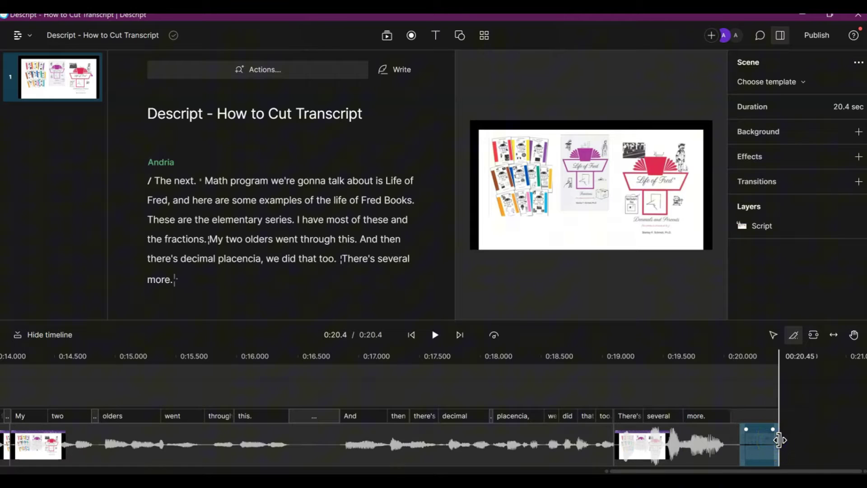
mouse_move(778, 440)
mouse_down()
mouse_move(740, 439)
mouse_move(759, 445)
mouse_up()
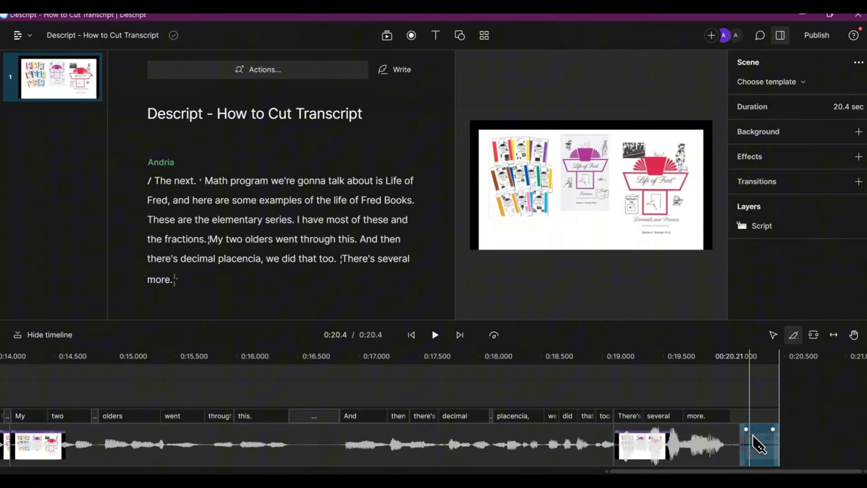
right_click(759, 444)
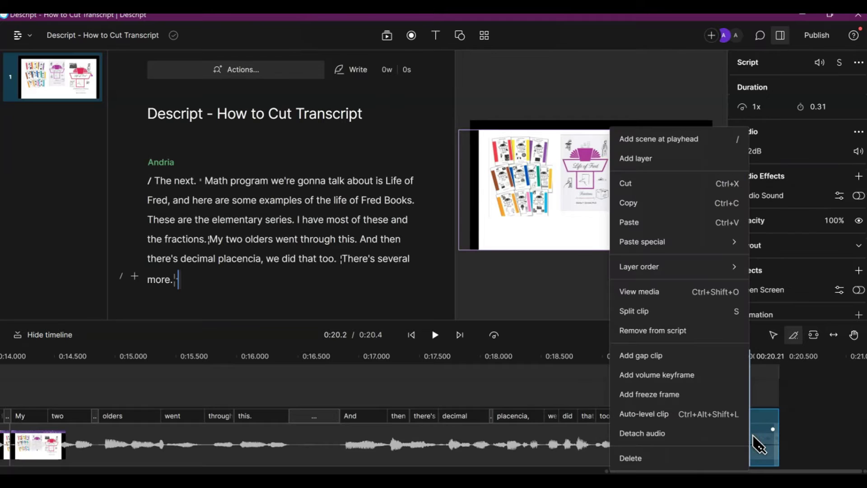
click(639, 458)
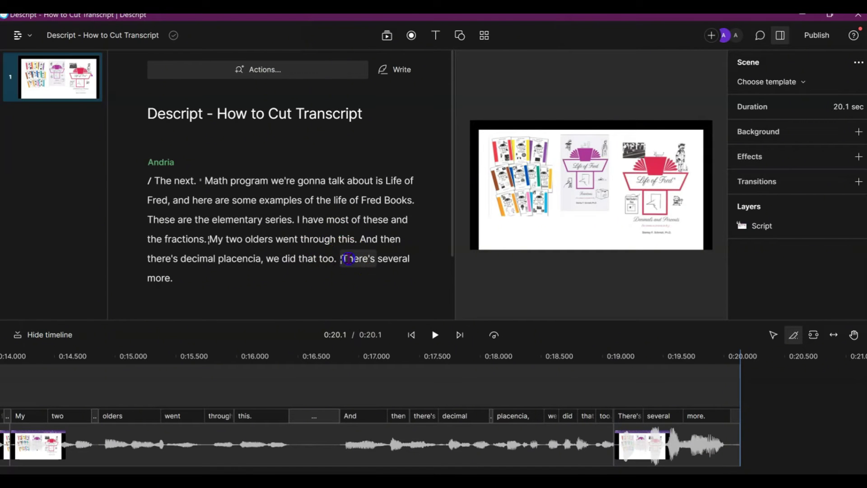
click(358, 257)
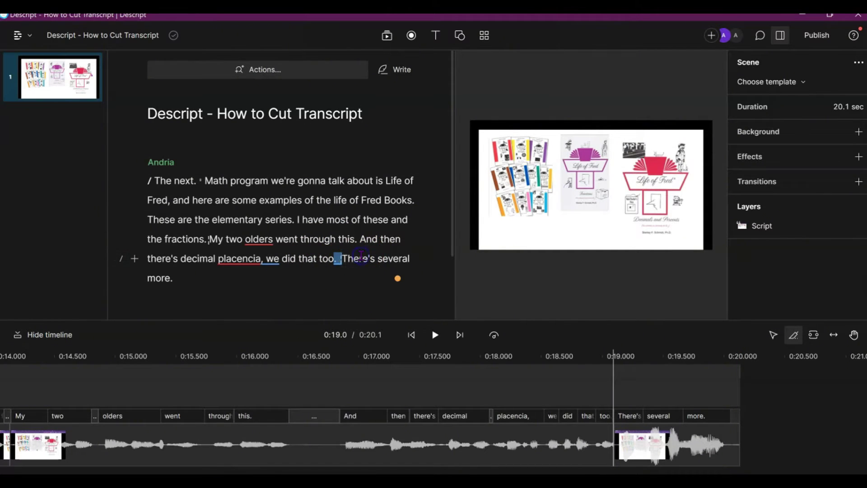
click(434, 333)
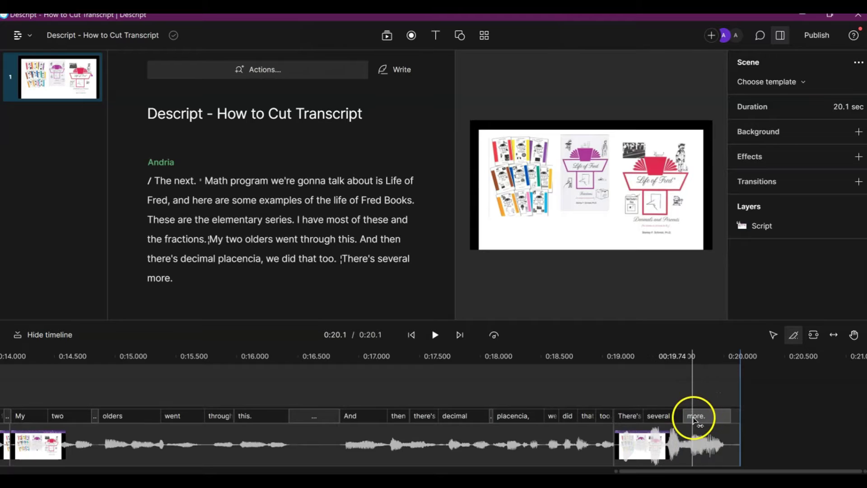
Delete the thin leftover clip at the timeline's end, bringing the project to 20.0 seconds
click(737, 422)
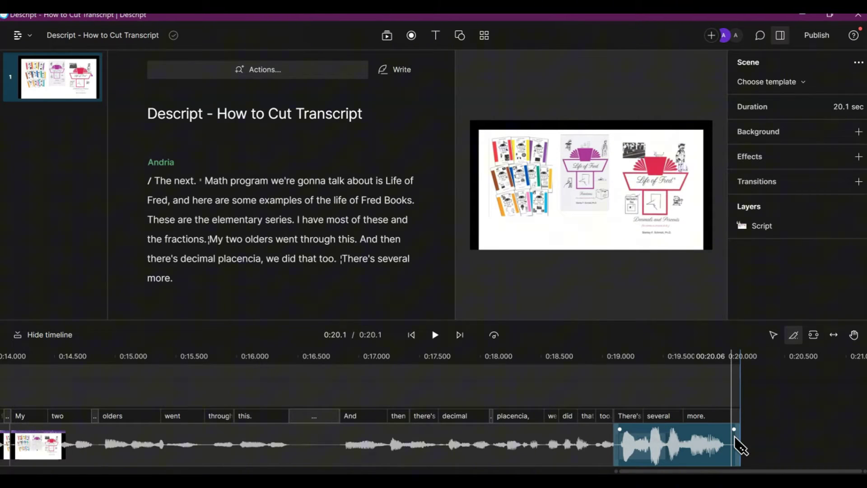
click(735, 445)
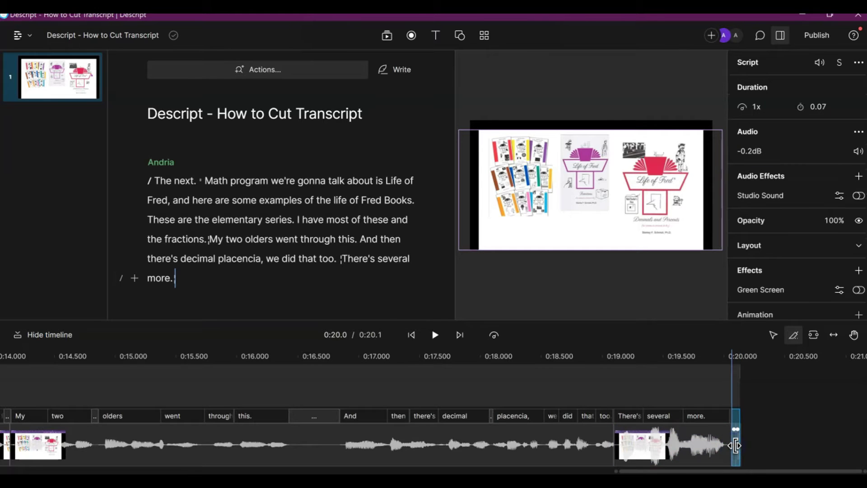
click(737, 453)
right_click(736, 453)
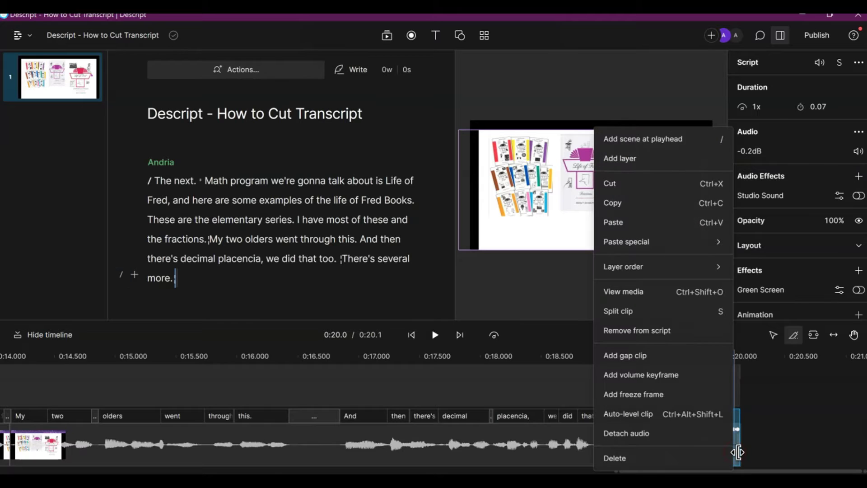
click(677, 457)
Play back the project's ending to confirm it stops after 'There's several more.'
click(561, 381)
click(341, 259)
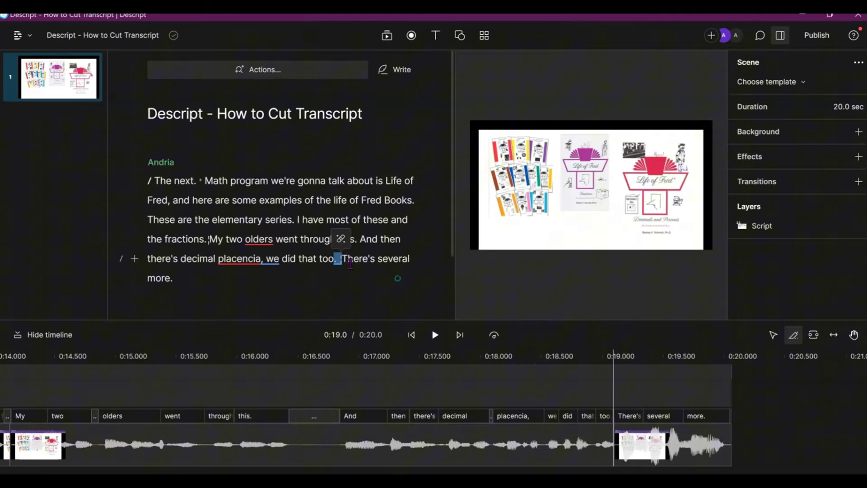
click(437, 336)
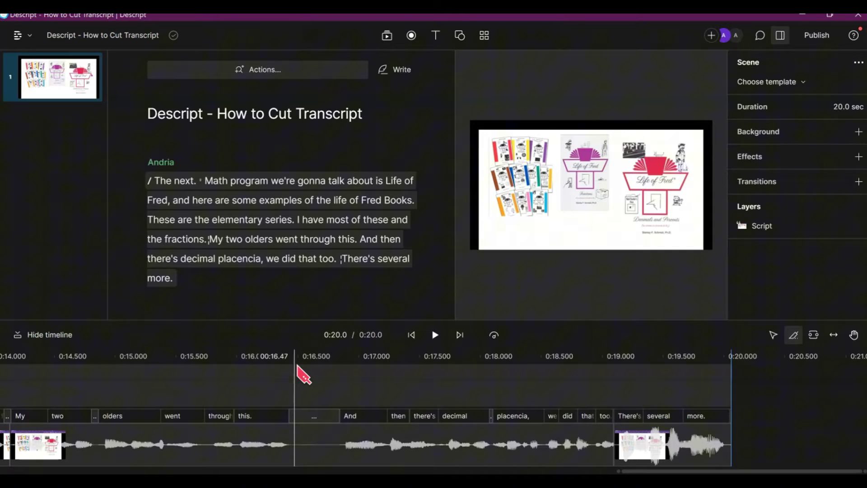
drag(304, 387, 288, 416)
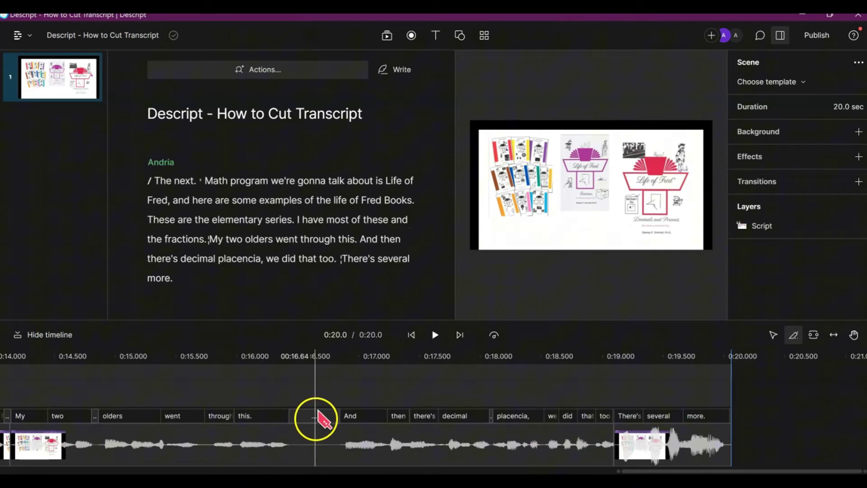
drag(288, 420, 308, 423)
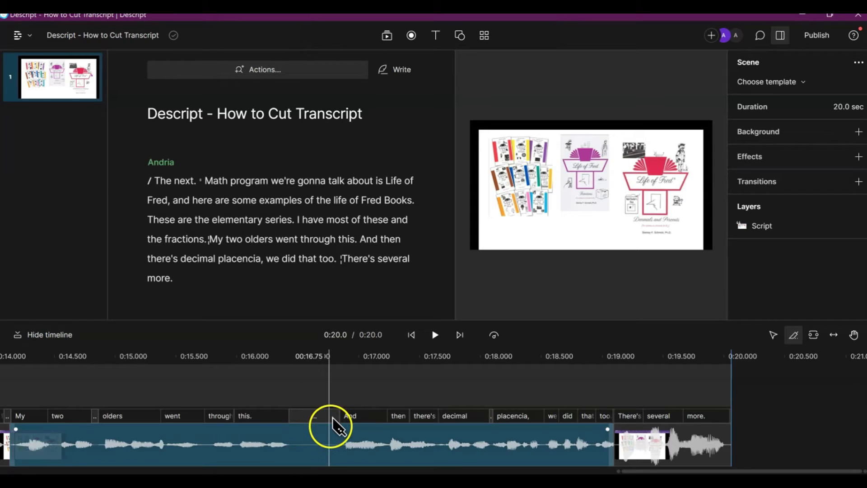
click(340, 239)
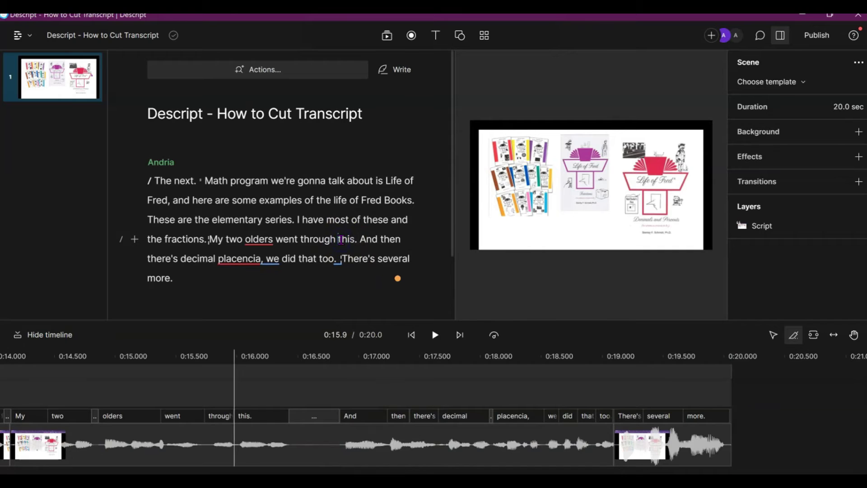
click(301, 239)
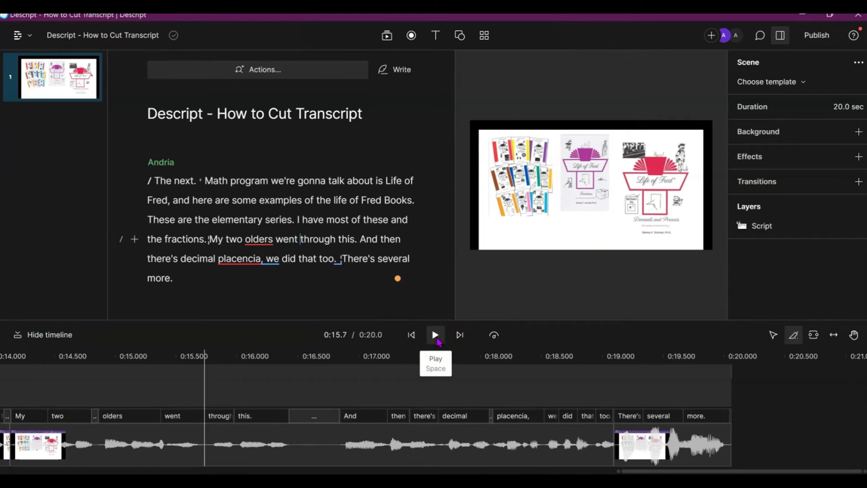
click(435, 335)
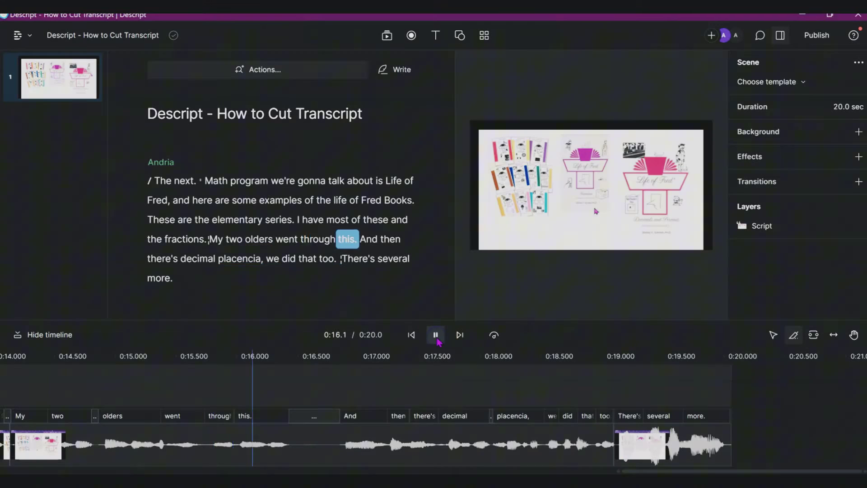
click(436, 336)
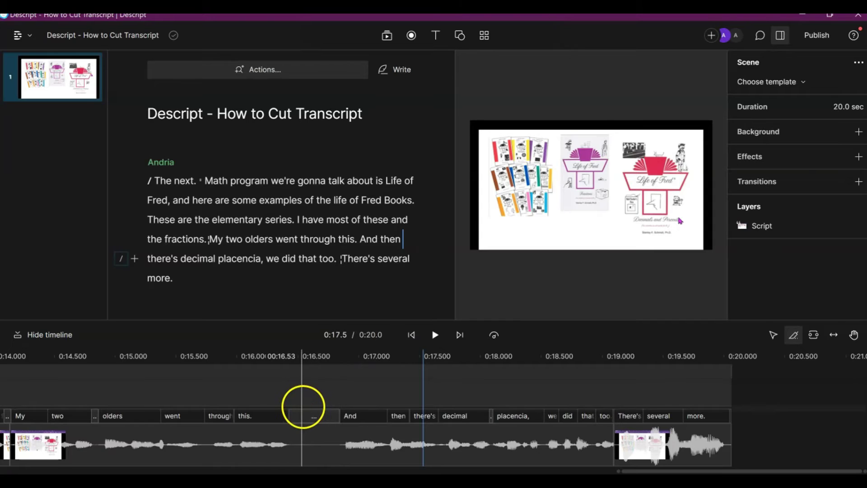
click(302, 440)
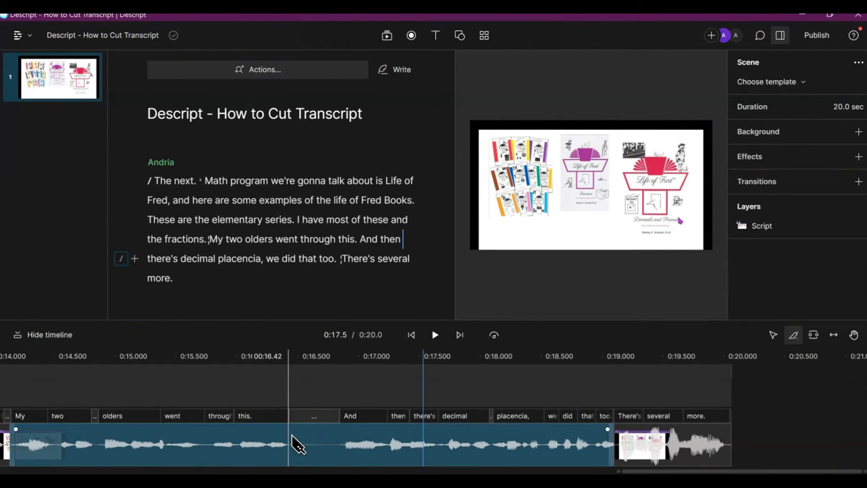
Split off the pause clip between 'this.' and 'And then' and delete it, leaving 19.8 seconds
mouse_move(293, 444)
mouse_down()
mouse_move(346, 447)
mouse_move(303, 457)
mouse_up()
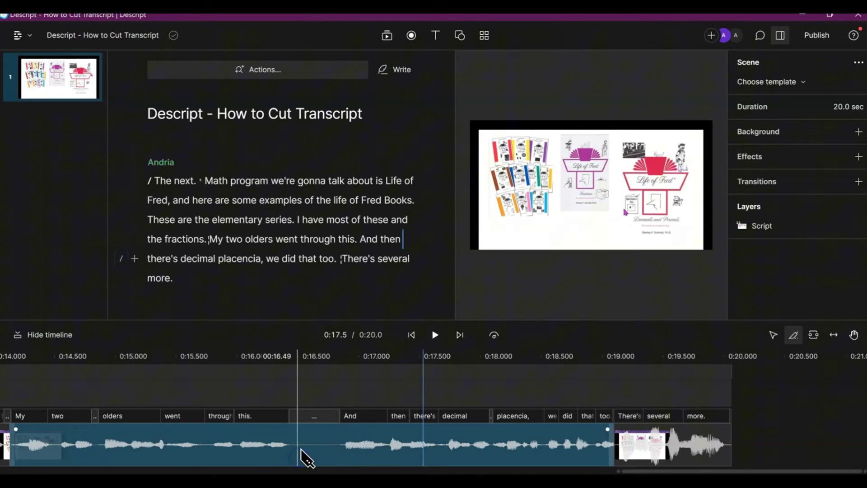
click(303, 457)
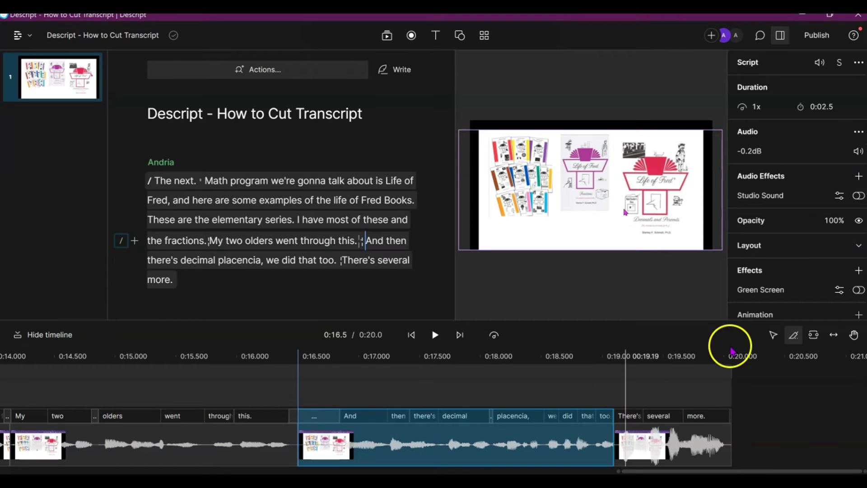
click(793, 336)
mouse_move(331, 446)
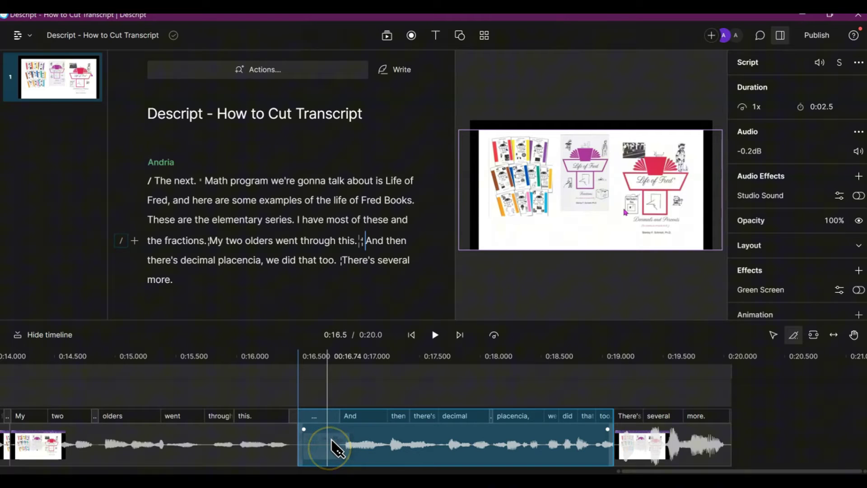
click(328, 442)
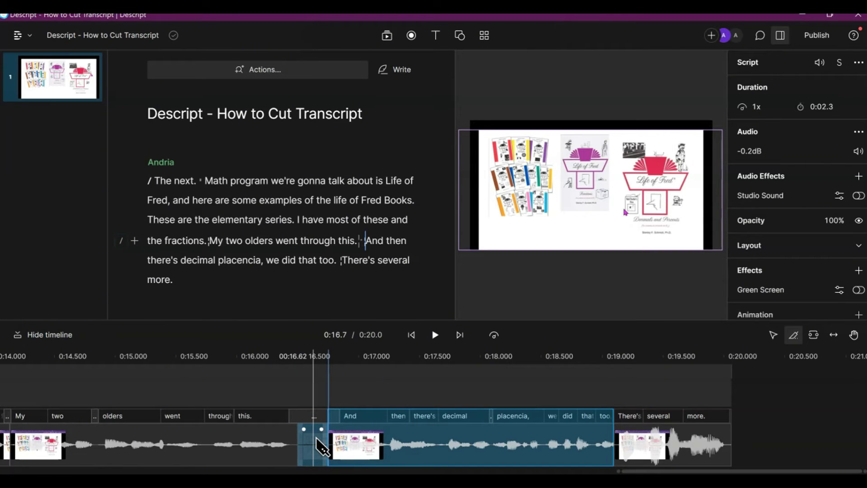
right_click(319, 444)
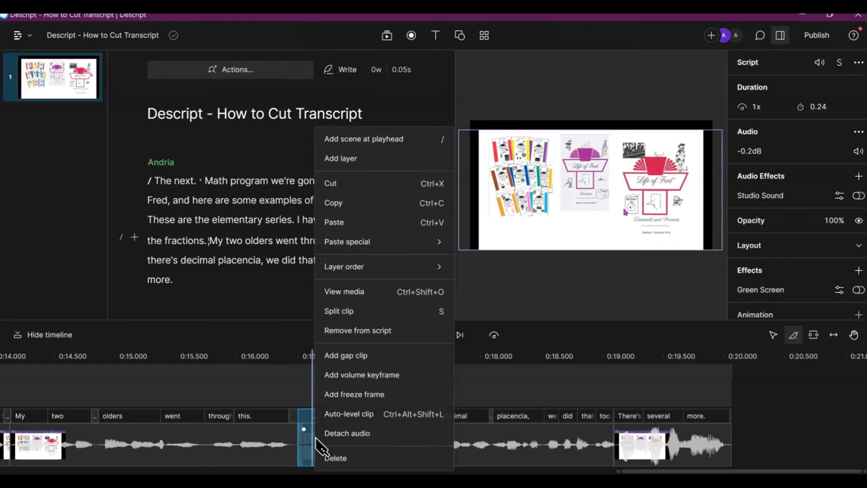
click(333, 463)
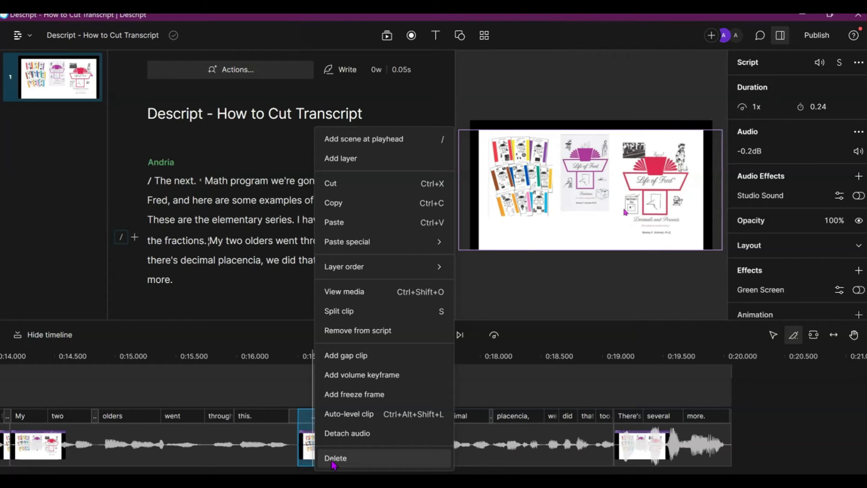
click(333, 461)
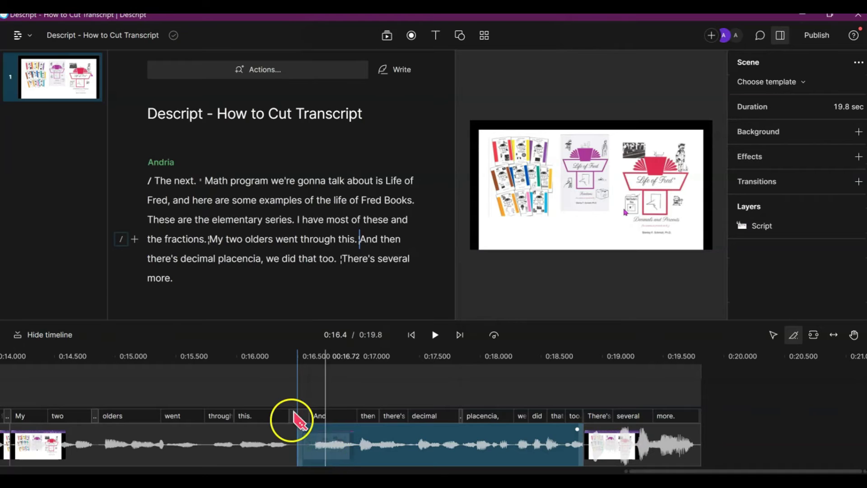
Select the clips around the cut, then play back the join between 'this.' and 'And then'
click(288, 423)
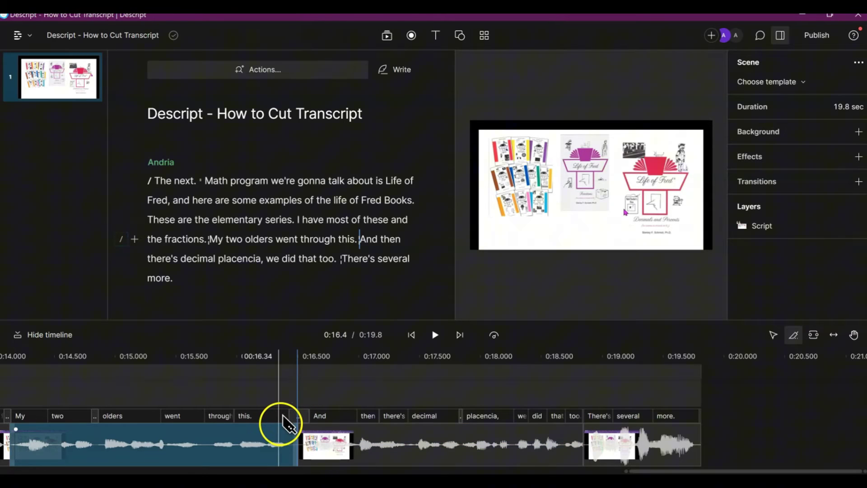
click(305, 423)
click(291, 375)
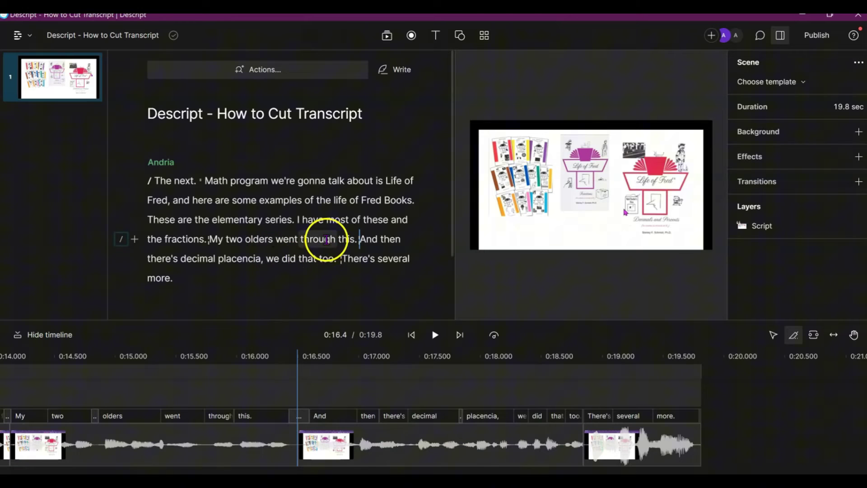
click(435, 334)
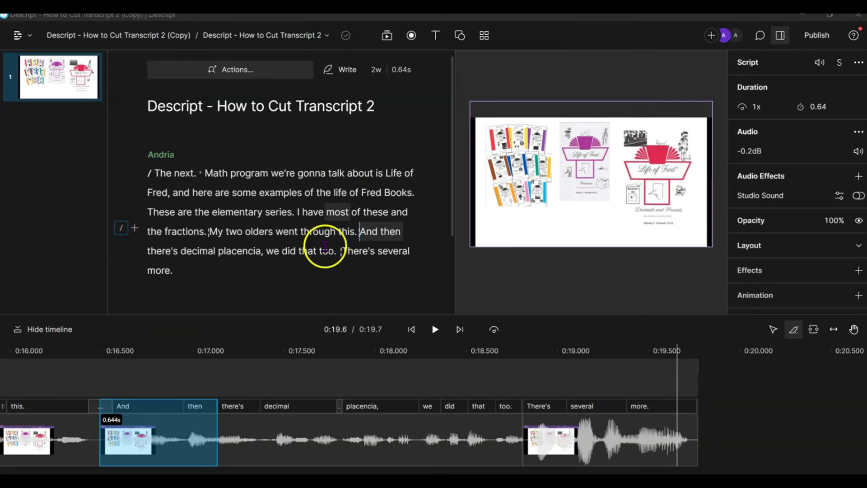
Split around 'Life of Fred, and here are some examples of' and cut that clip, leaving 16.7 seconds
click(317, 437)
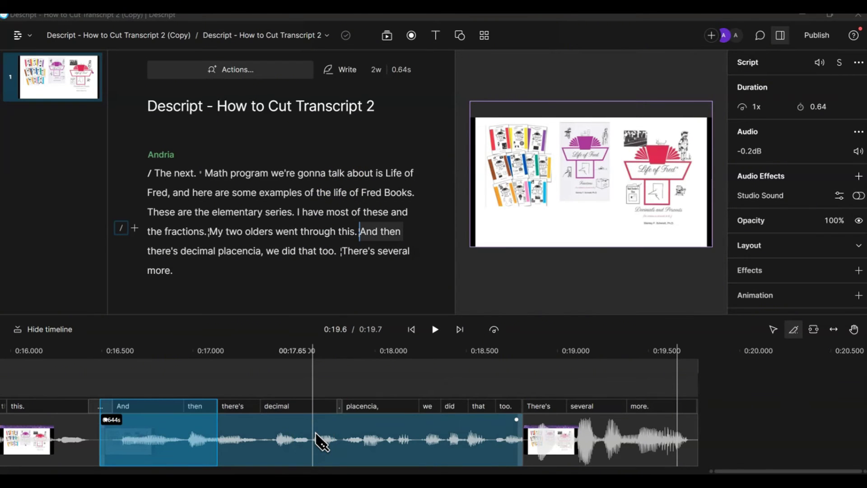
scroll(300, 423, down, 5)
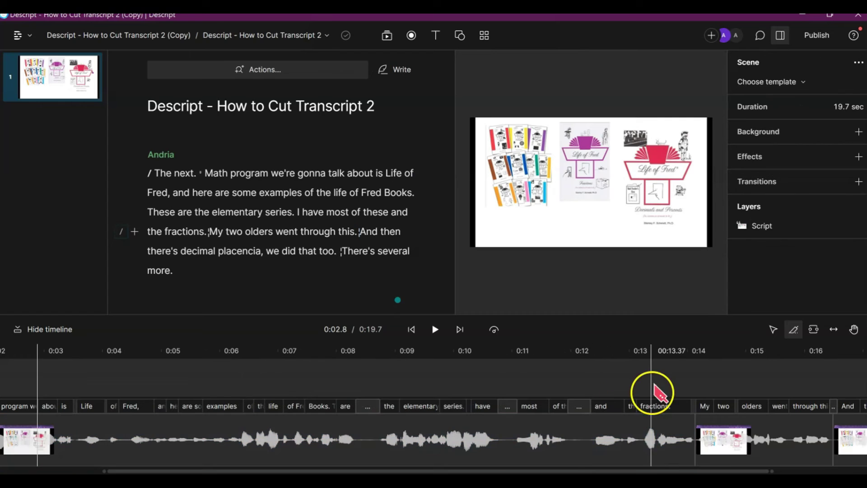
click(794, 330)
click(397, 441)
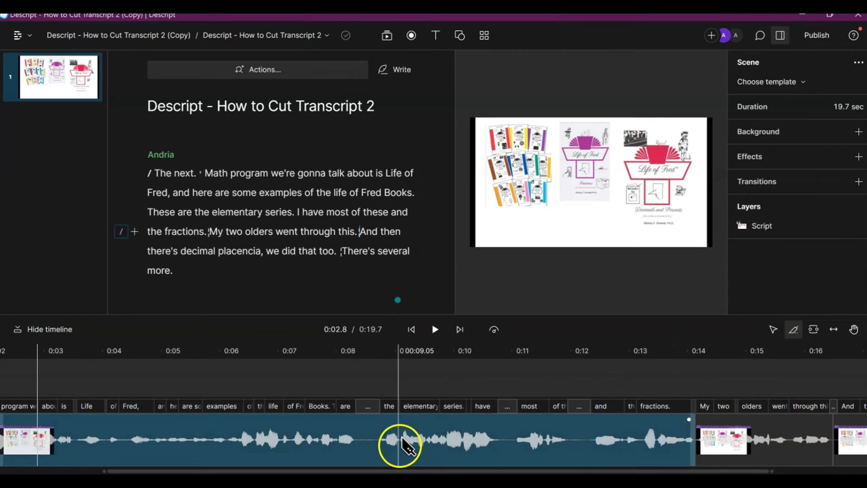
click(81, 448)
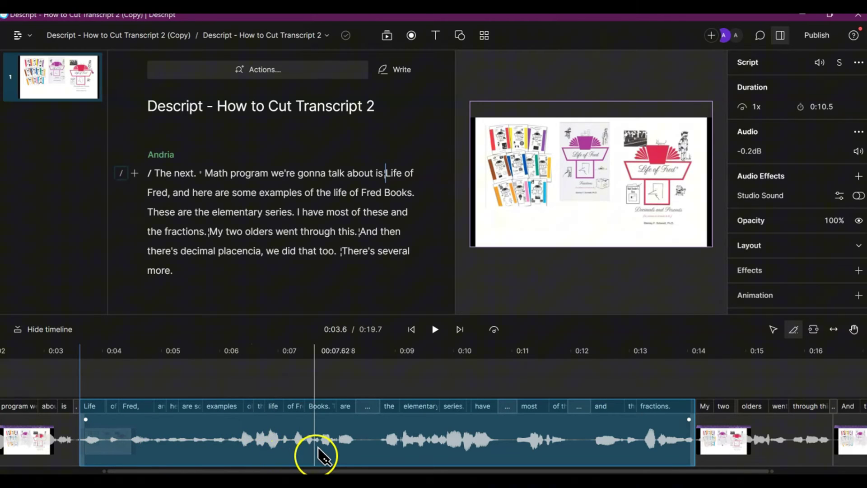
click(252, 453)
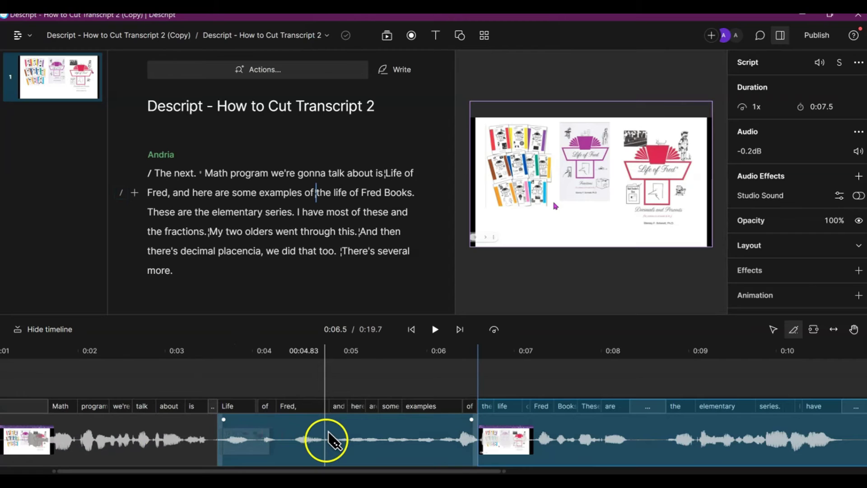
right_click(333, 441)
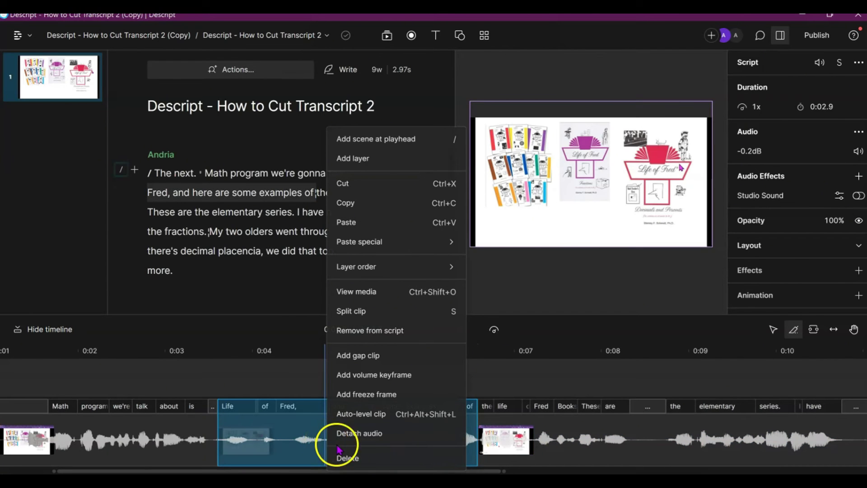
click(349, 183)
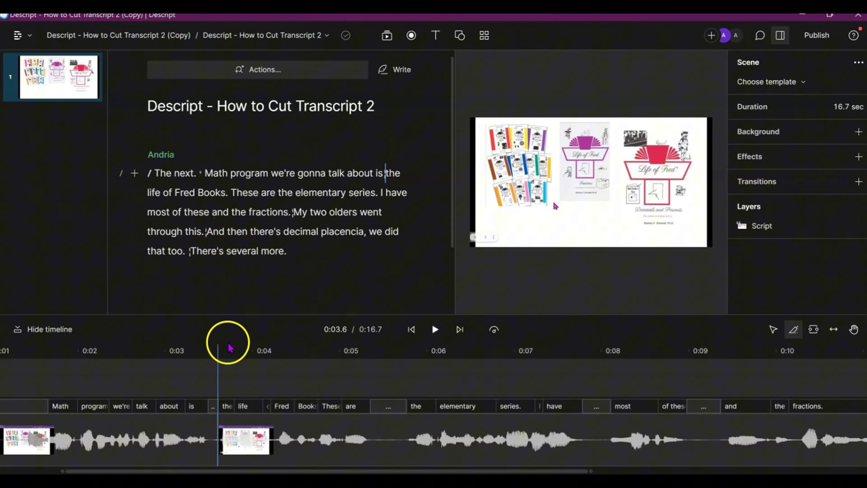
Trim the 'My two olders went through this.' clip and paste the cut phrase into the gap
click(256, 415)
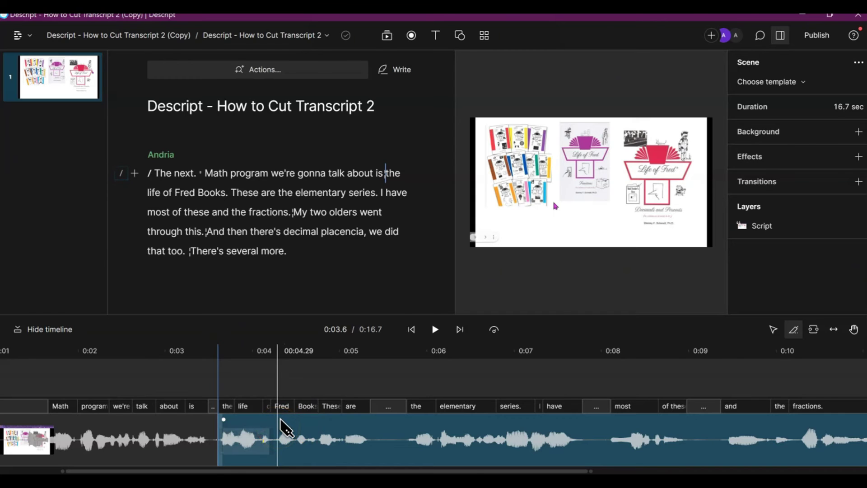
scroll(300, 430, right, 5)
click(407, 427)
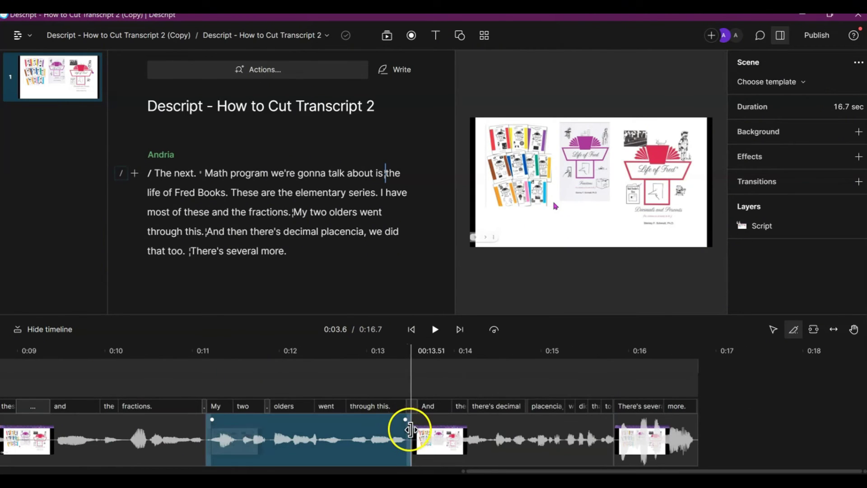
drag(410, 429, 407, 433)
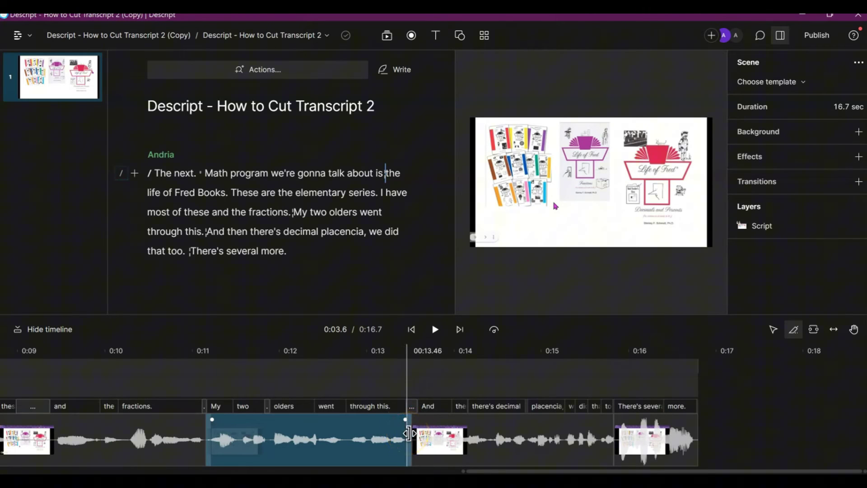
click(415, 434)
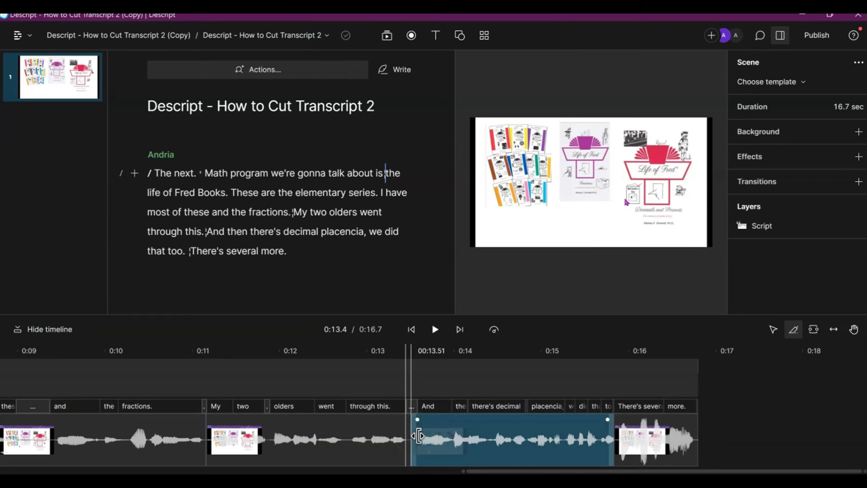
click(410, 438)
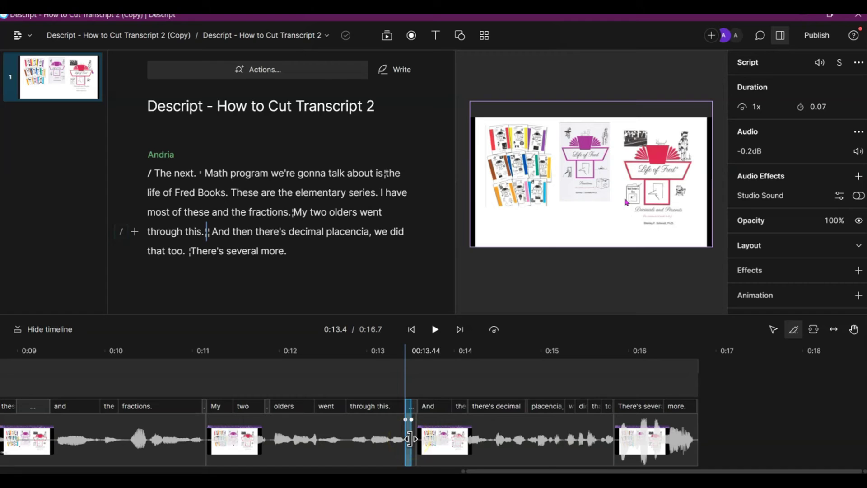
right_click(410, 438)
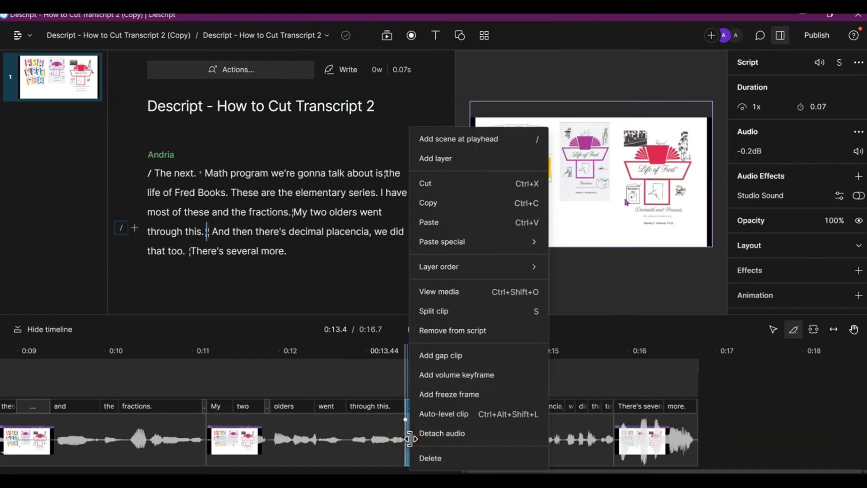
click(424, 224)
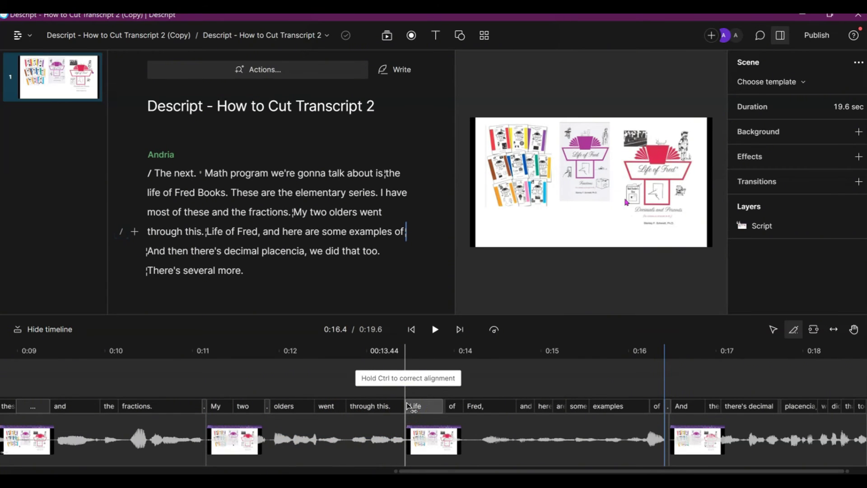
Split the pasted clip after 'Fred,' and delete 'Life of Fred,', bringing the project to 18.4 seconds
click(412, 427)
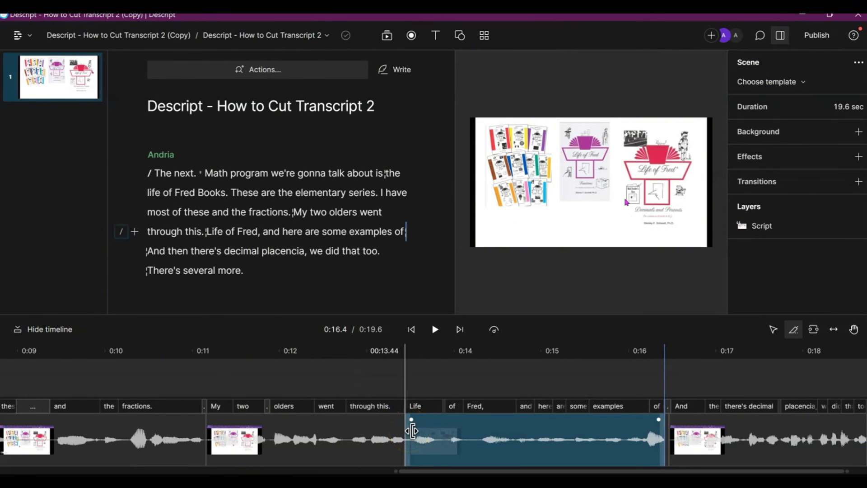
click(411, 431)
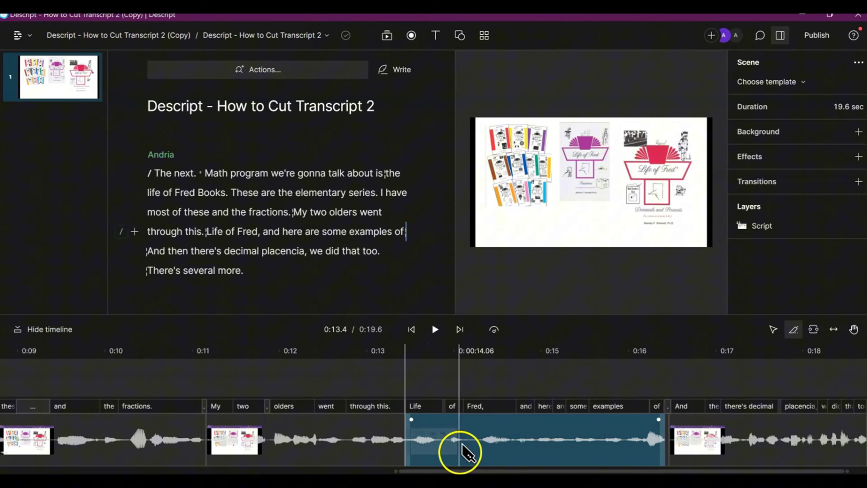
click(519, 455)
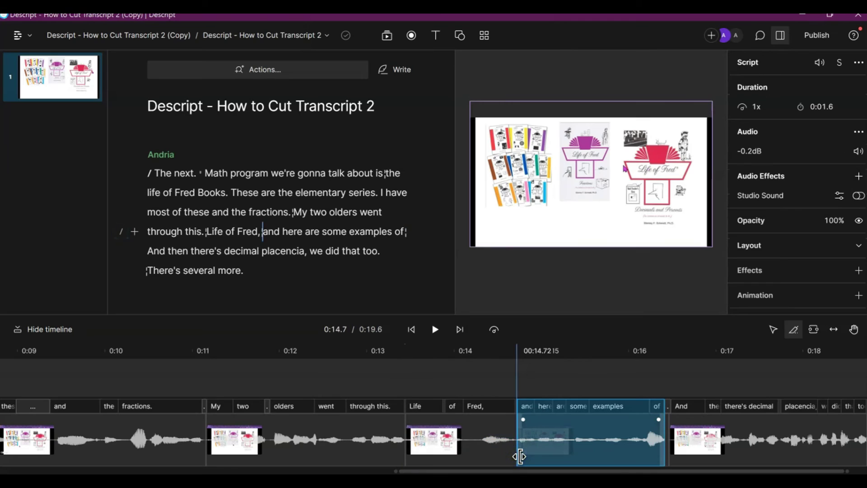
click(494, 445)
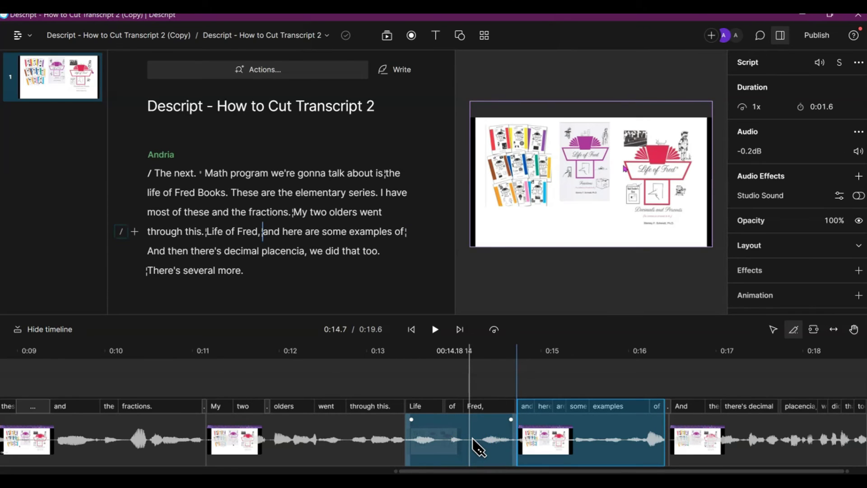
right_click(477, 448)
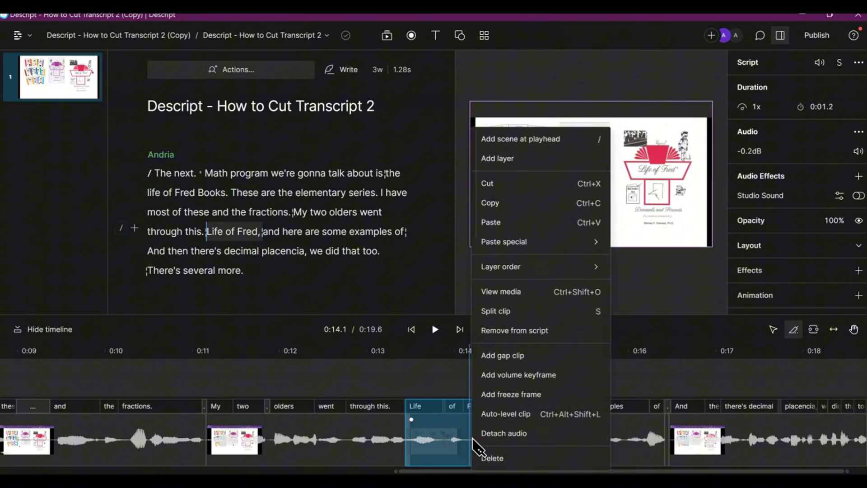
click(485, 458)
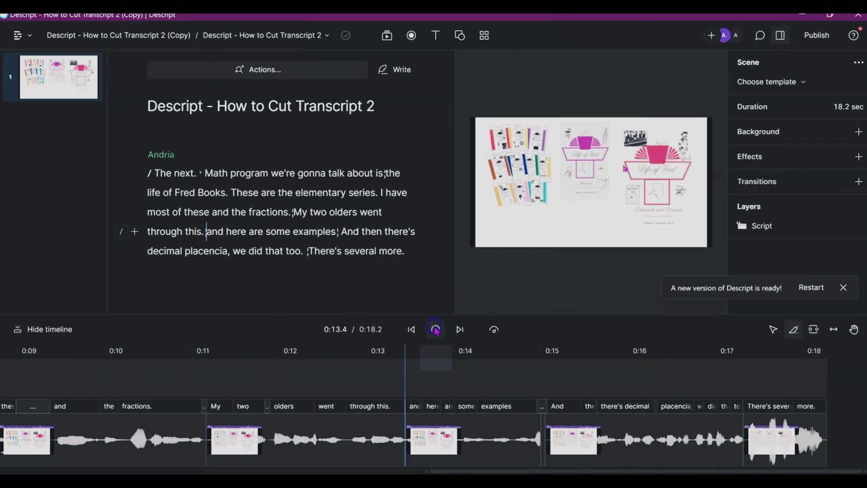
click(435, 329)
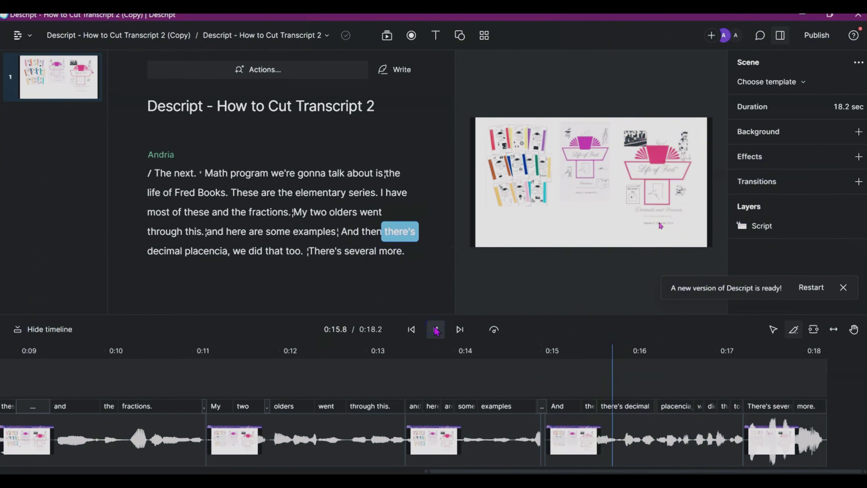
click(435, 330)
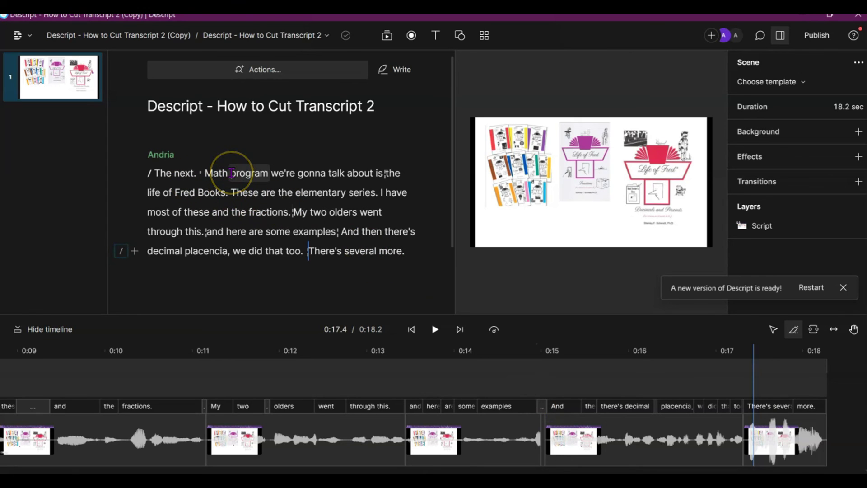
click(242, 415)
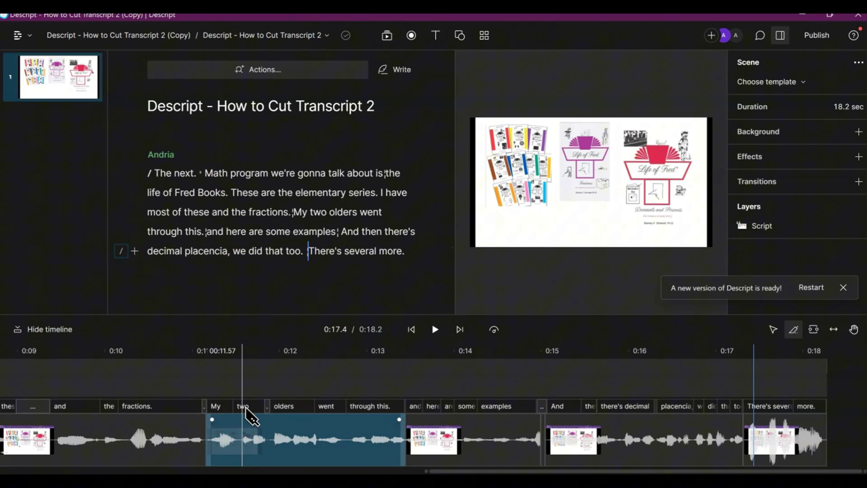
click(427, 430)
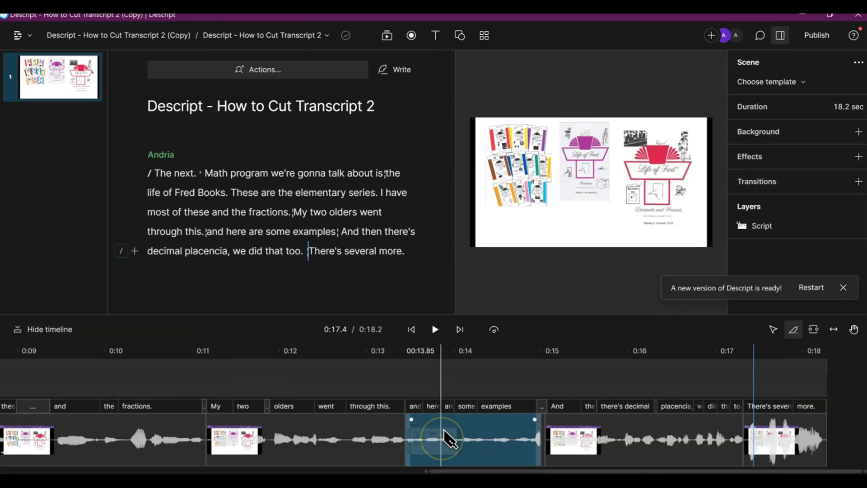